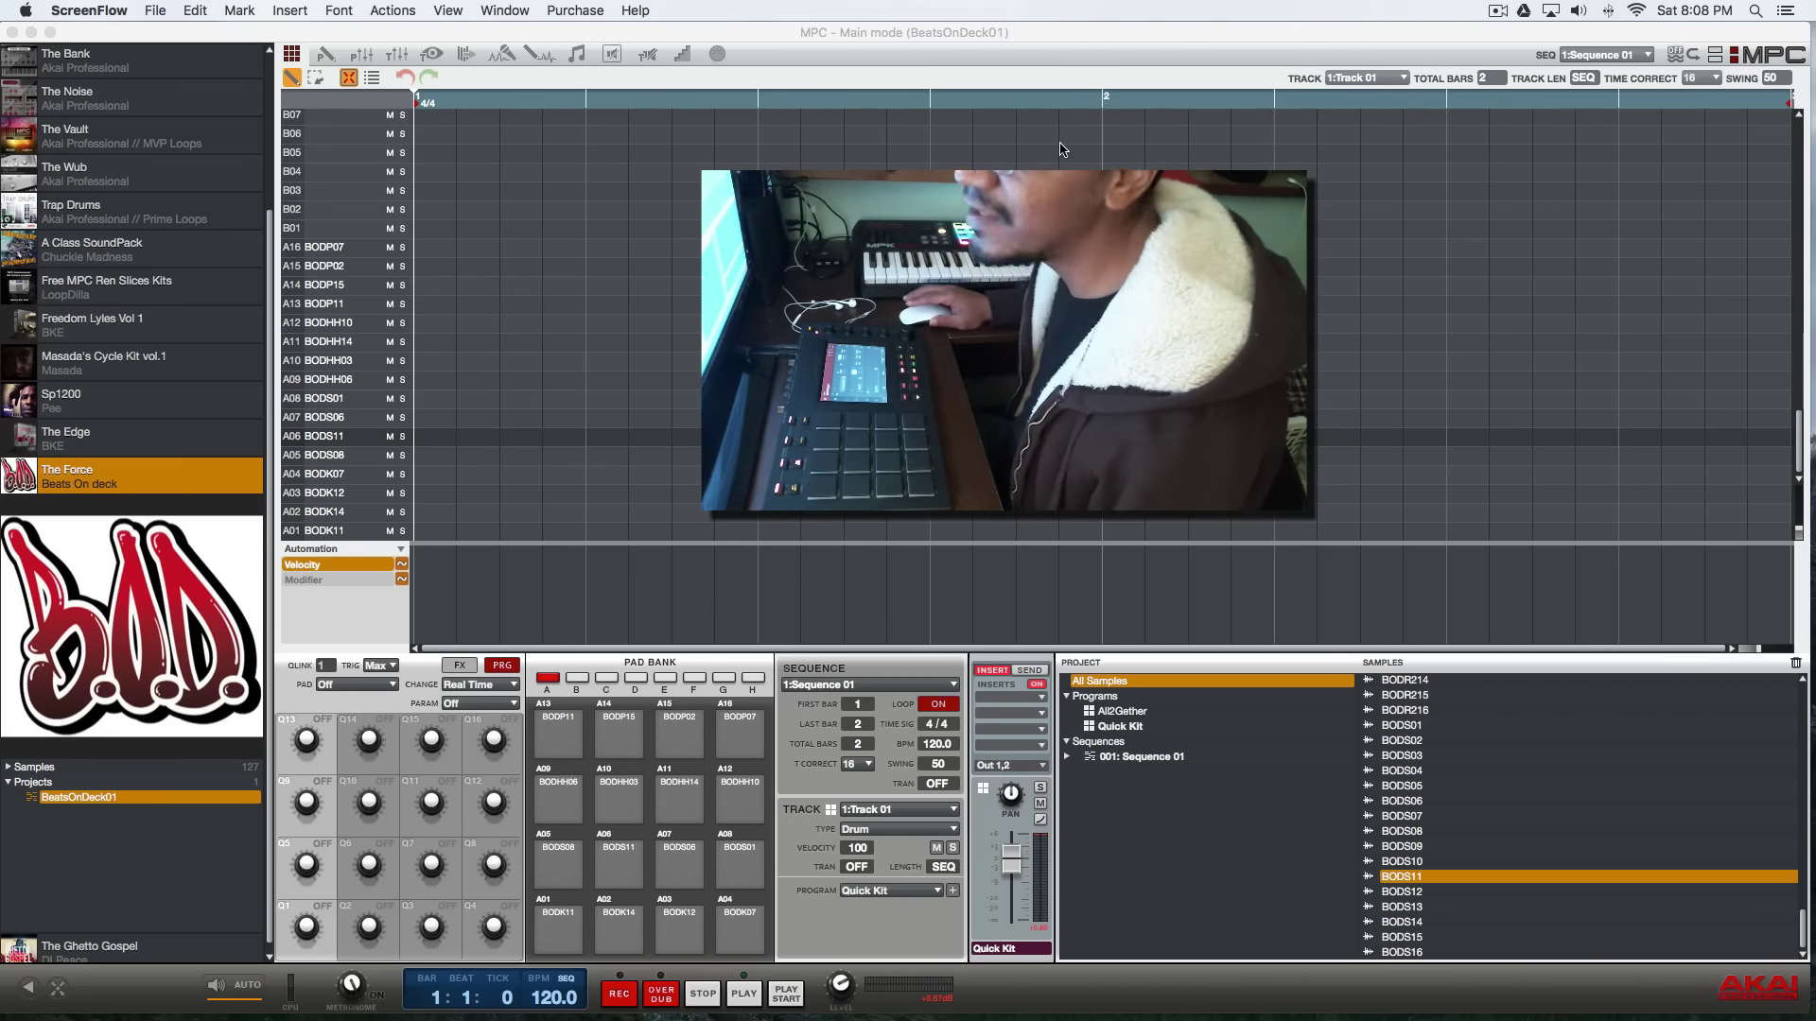
Bring the BeatsOnDeck01 MPC window to the front over ScreenFlow.
left_click(998, 35)
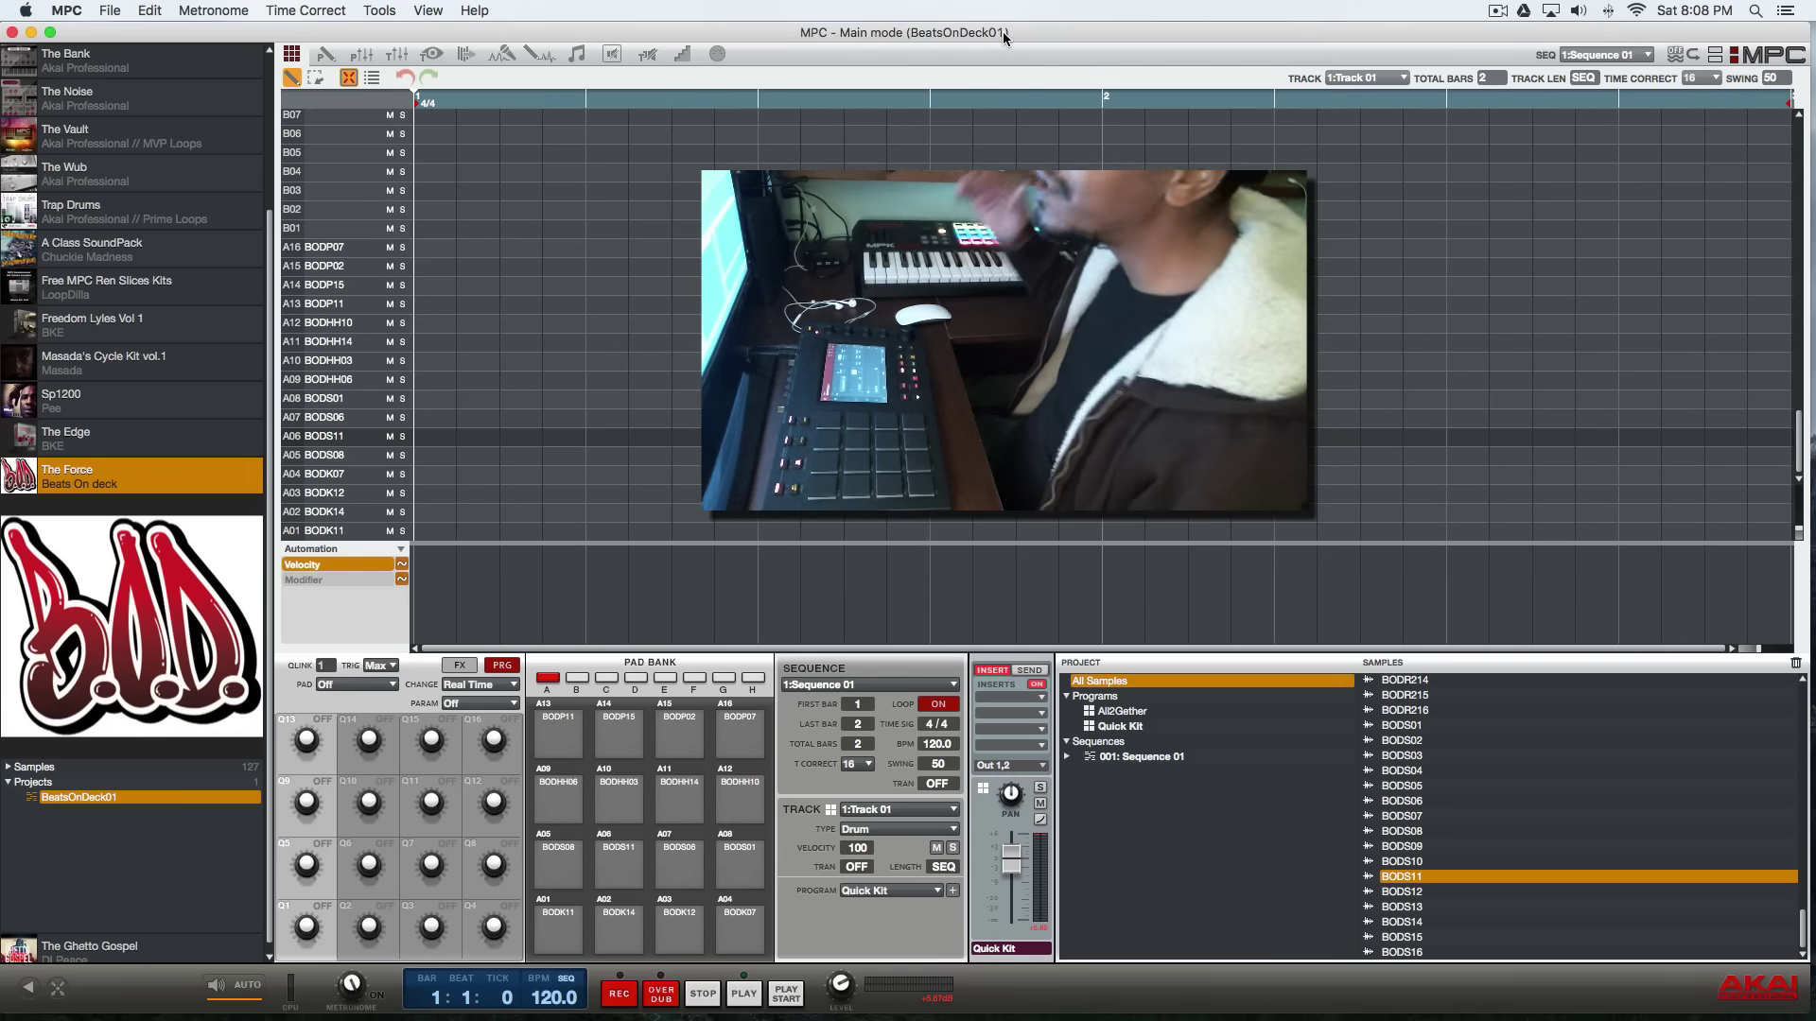